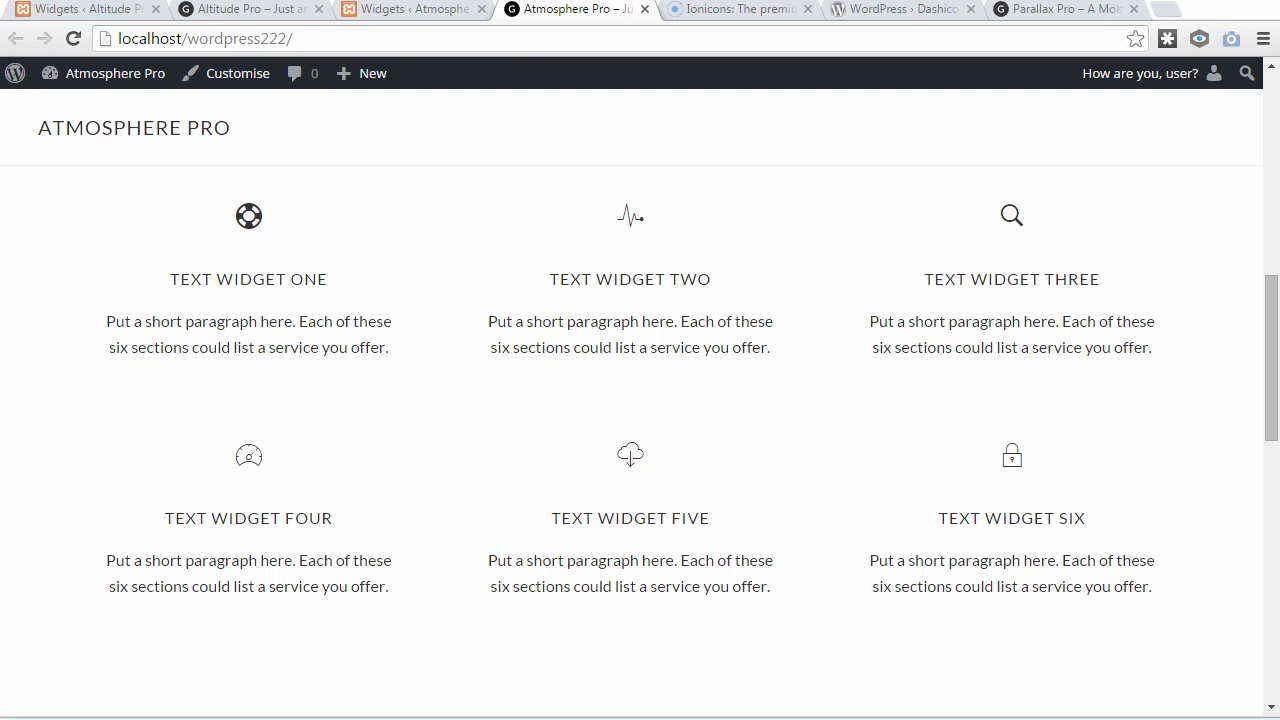
- Examine the icons used on the Parallax Pro, Atmosphere Pro and Altitude Pro front pages
{"action": "left_click", "coordinate": [1065, 9]}
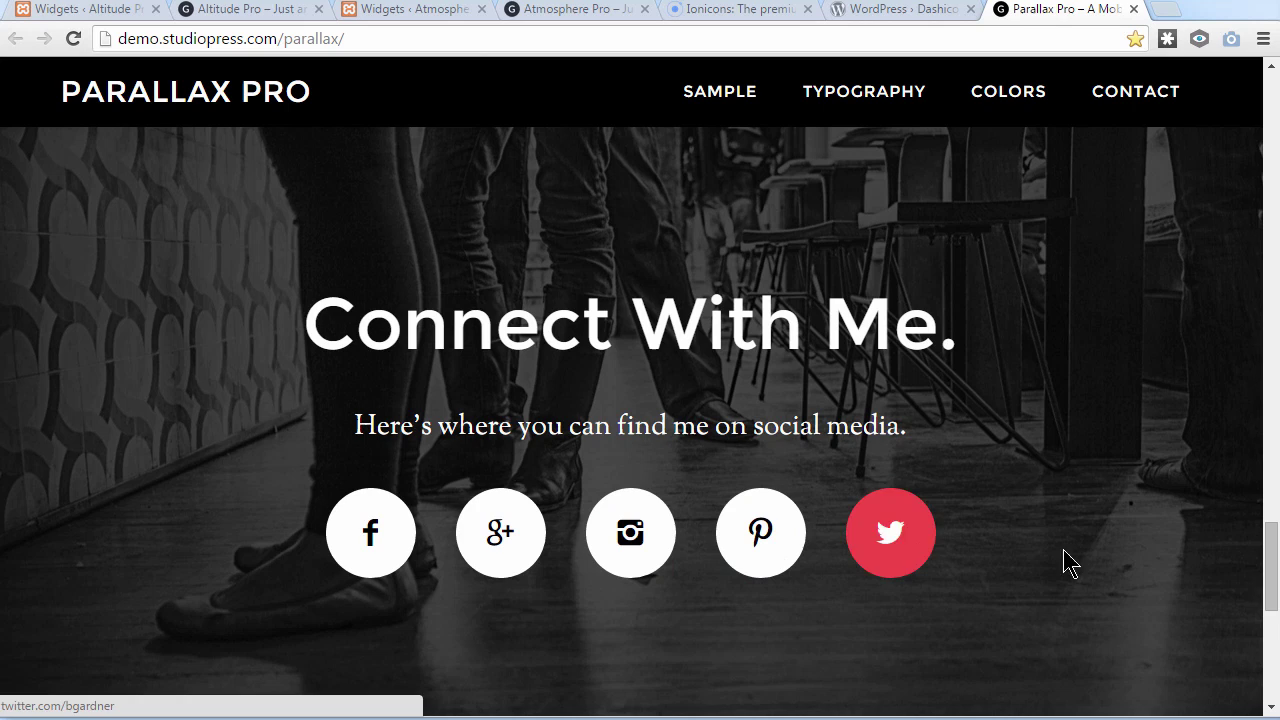
{"action": "key", "text": "ctrl+4"}
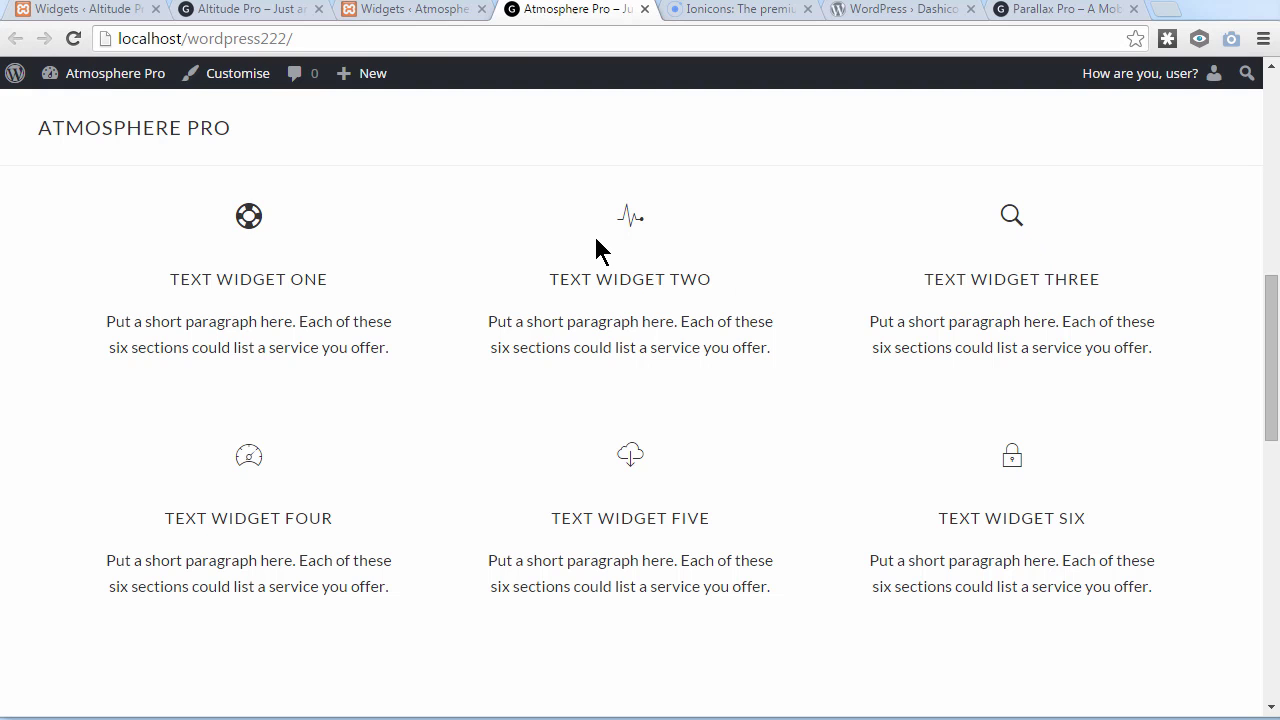
{"action": "left_click", "coordinate": [246, 12]}
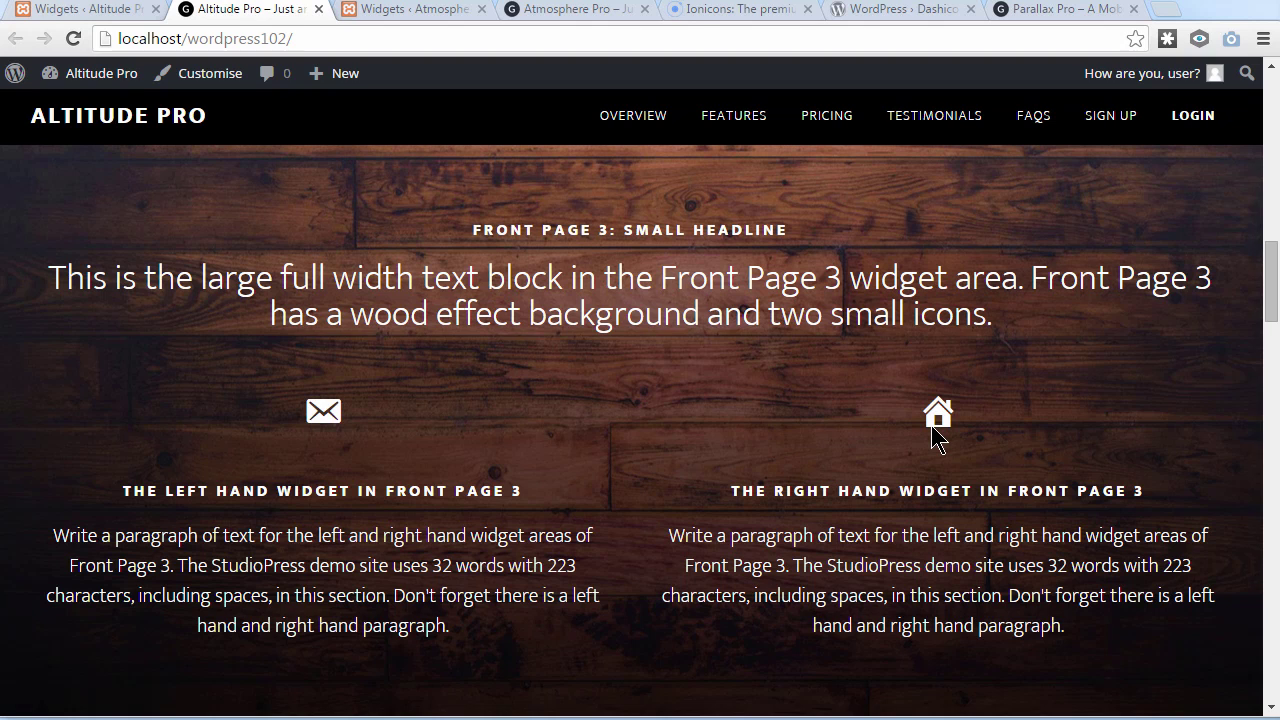
- Browse the WordPress Dashicons page and get the HTML snippet for the dashicons-admin-home icon
{"action": "left_click_drag", "start_coordinate": [905, 9], "coordinate": [745, 9]}
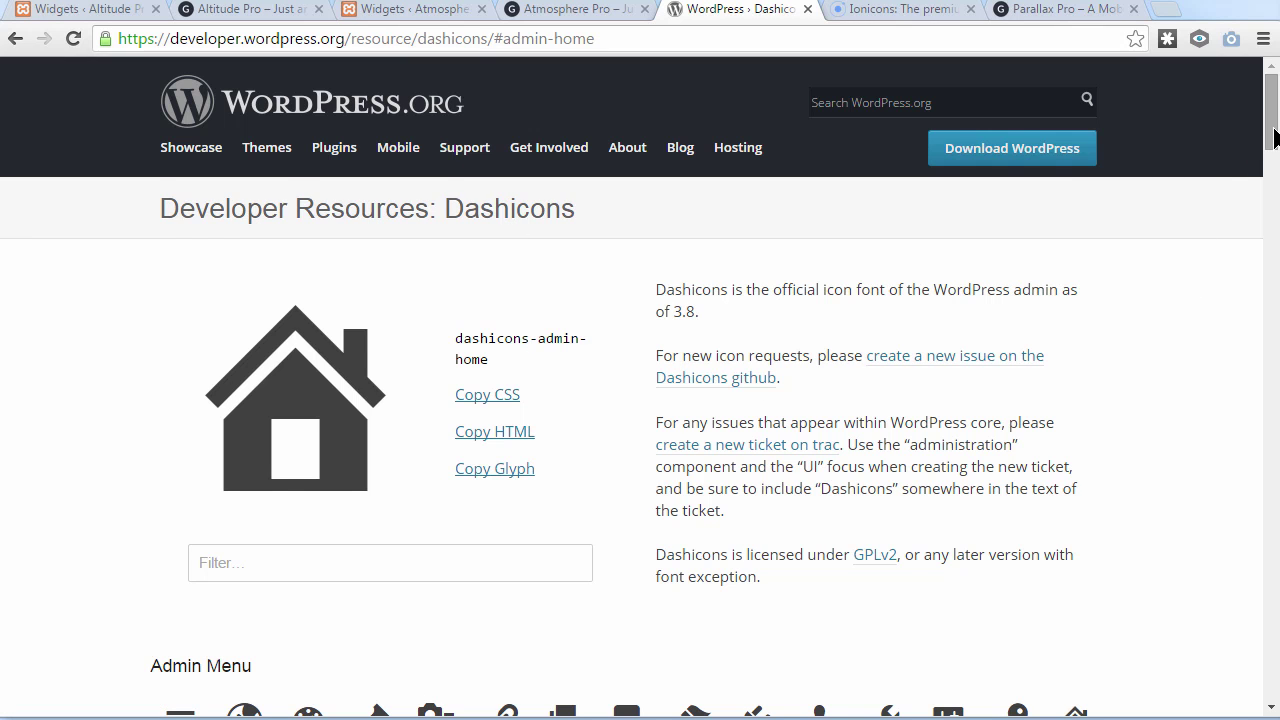
{"action": "left_click_drag", "start_coordinate": [1275, 137], "coordinate": [1275, 280]}
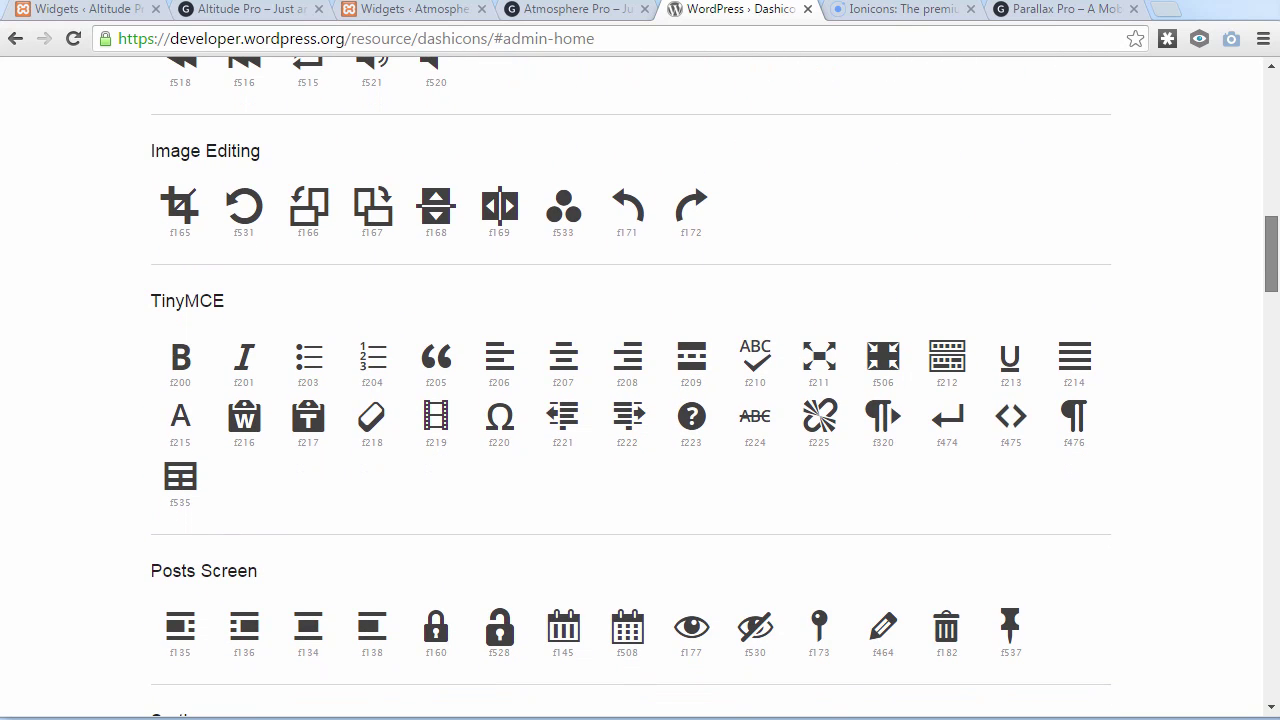
{"action": "scroll", "coordinate": [447, 395], "scroll_direction": "up", "scroll_amount": 15}
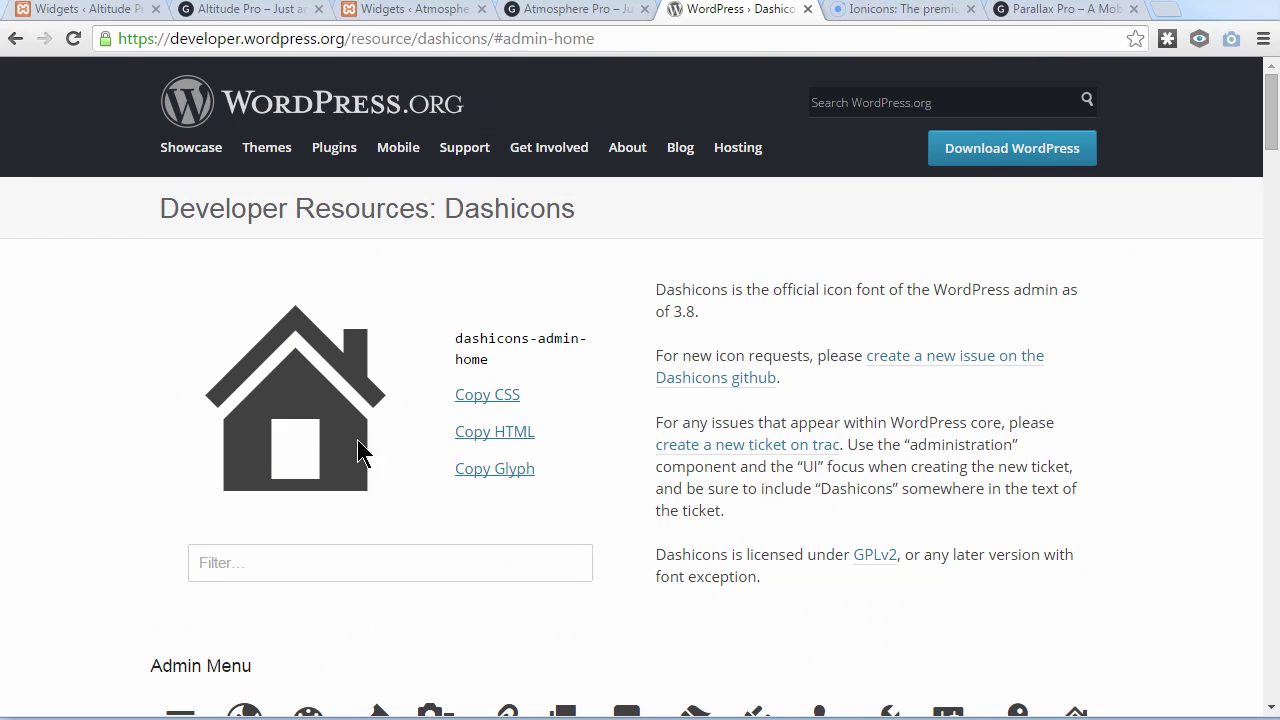
{"action": "left_click", "coordinate": [479, 441]}
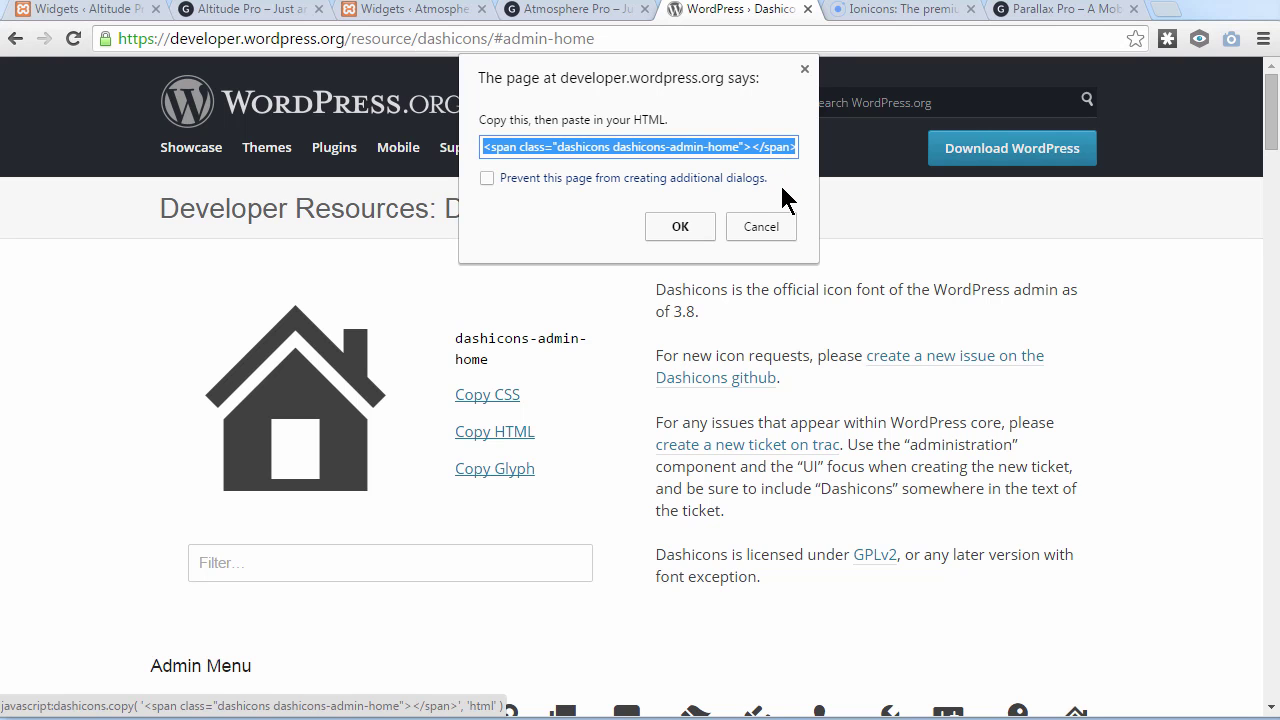
- Replace the email icon span in Altitude Pro's left-hand Front Page 3 text widget with the dashicons-admin-home span and save the widget
{"action": "key", "text": "ctrl+1"}
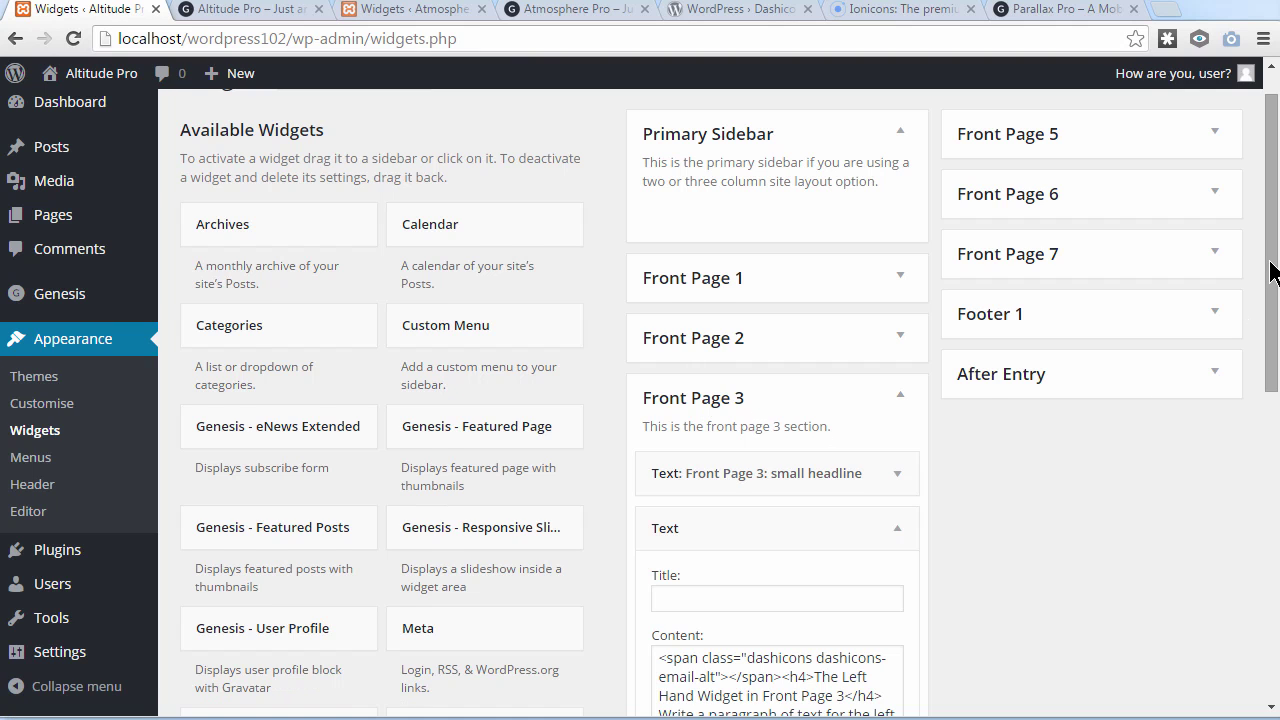
{"action": "left_click_drag", "start_coordinate": [1271, 272], "coordinate": [1272, 403]}
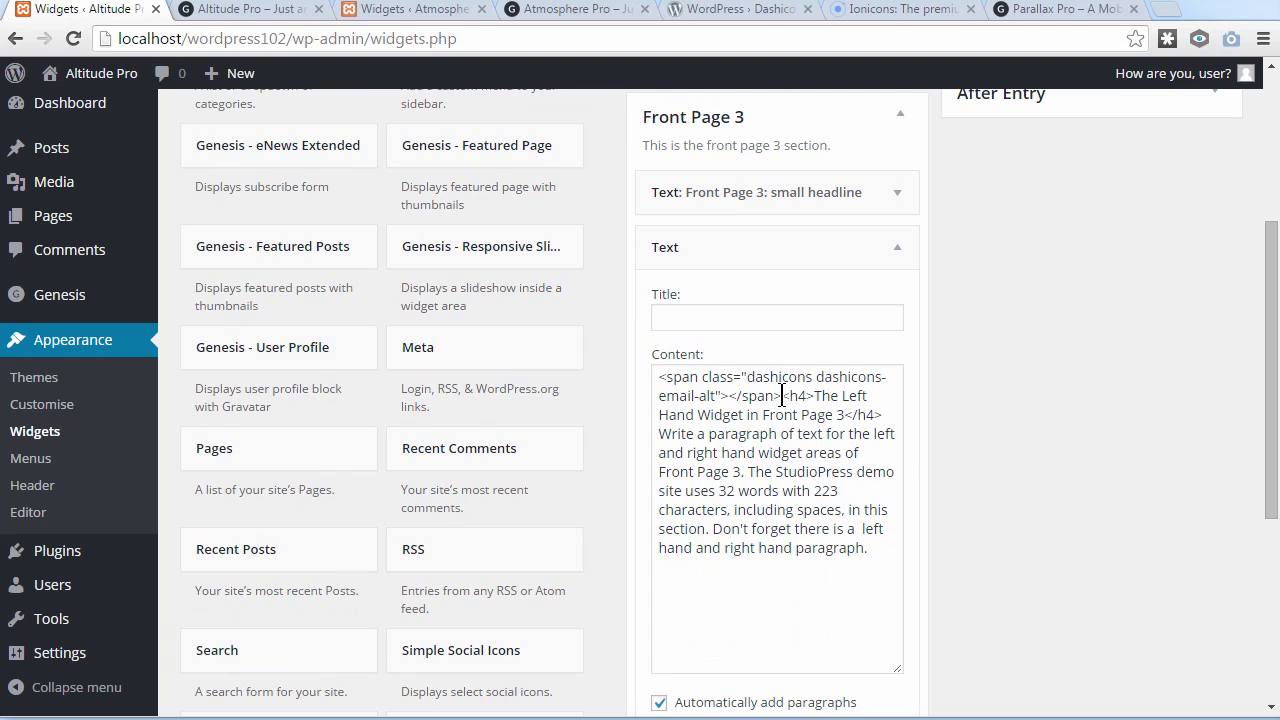
{"action": "left_click_drag", "start_coordinate": [781, 396], "coordinate": [658, 376]}
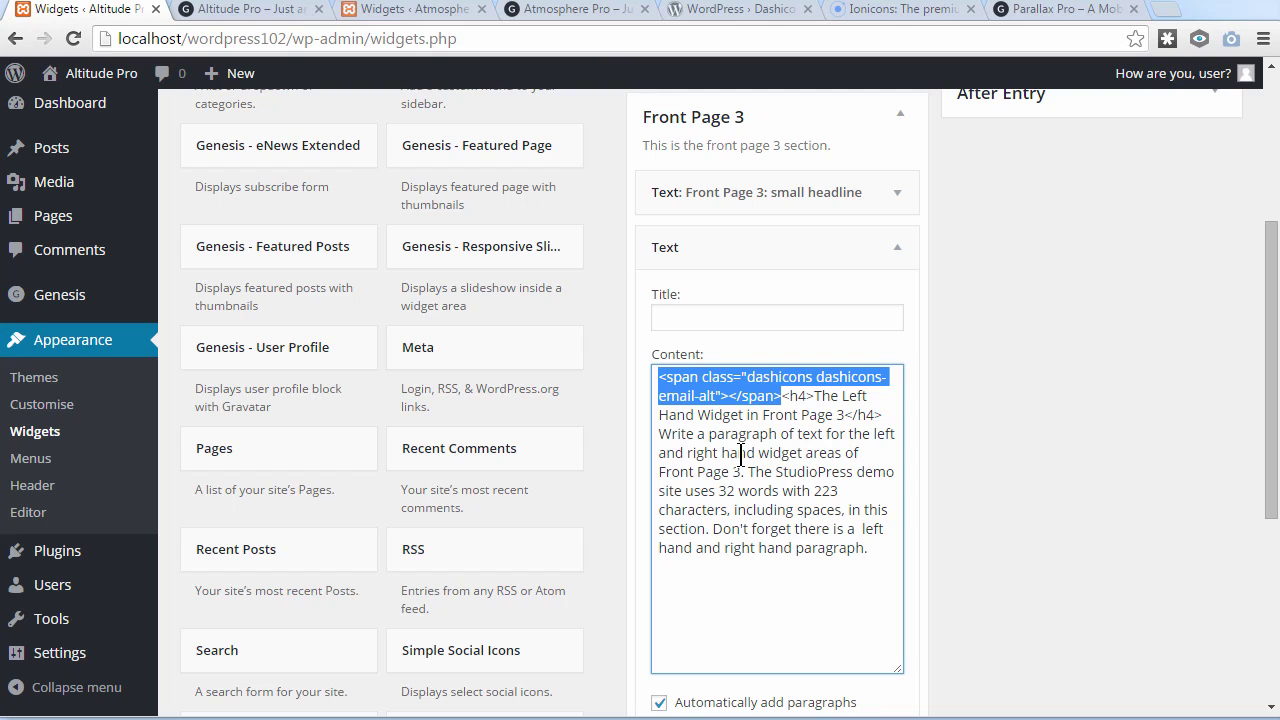
{"action": "key", "text": "ctrl+v"}
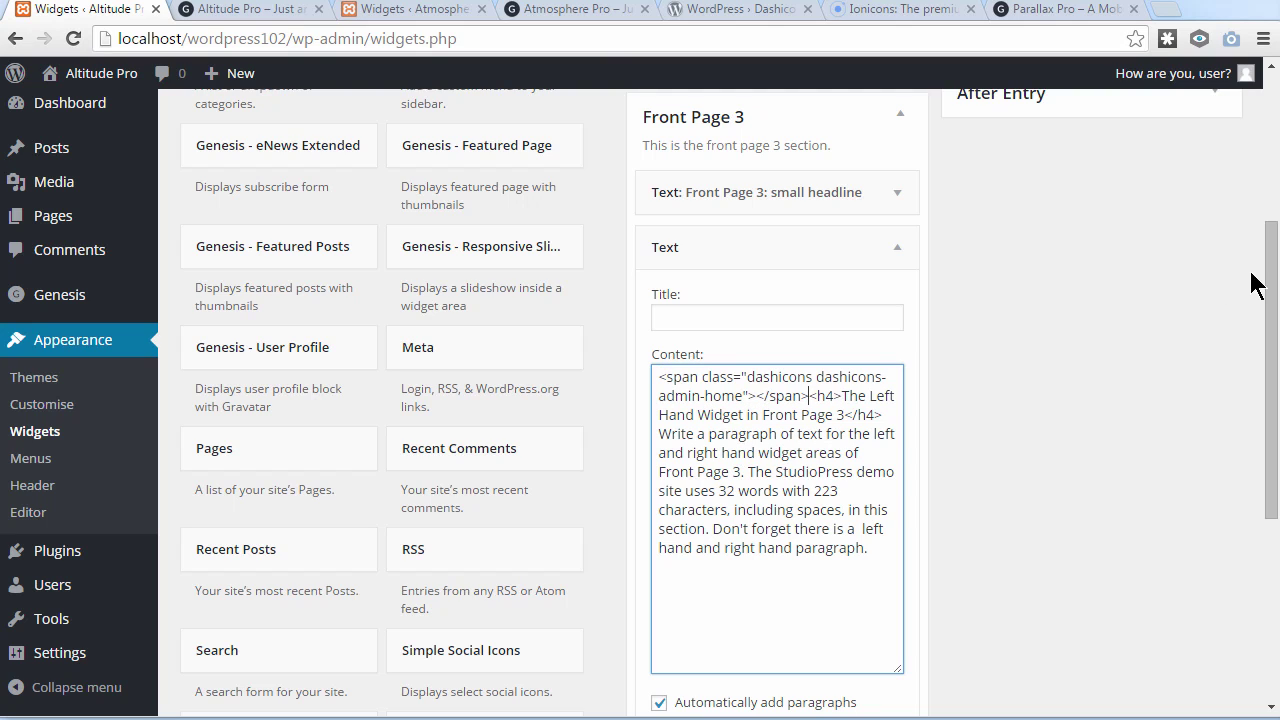
{"action": "left_click_drag", "start_coordinate": [1270, 290], "coordinate": [1270, 365]}
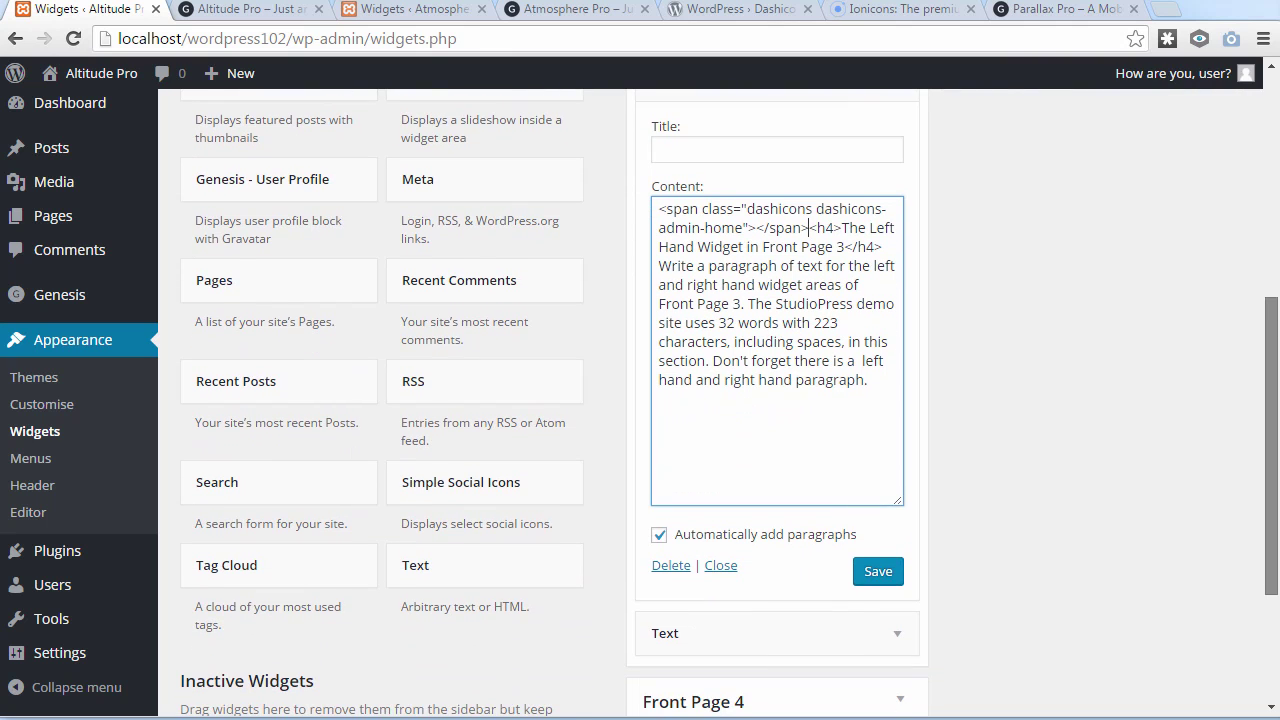
{"action": "left_click", "coordinate": [887, 571]}
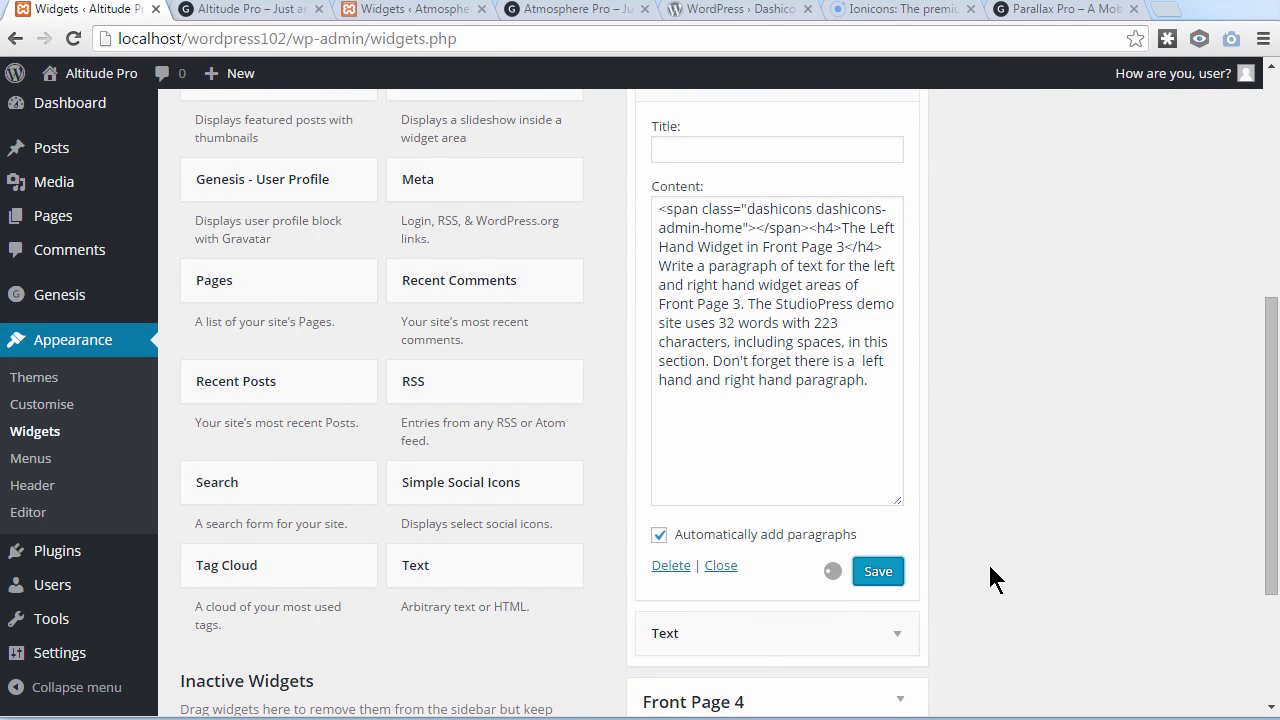
- Save the left-hand Front Page 3 text widget again and reload the Altitude Pro front page to check its icon
{"action": "left_click", "coordinate": [282, 12]}
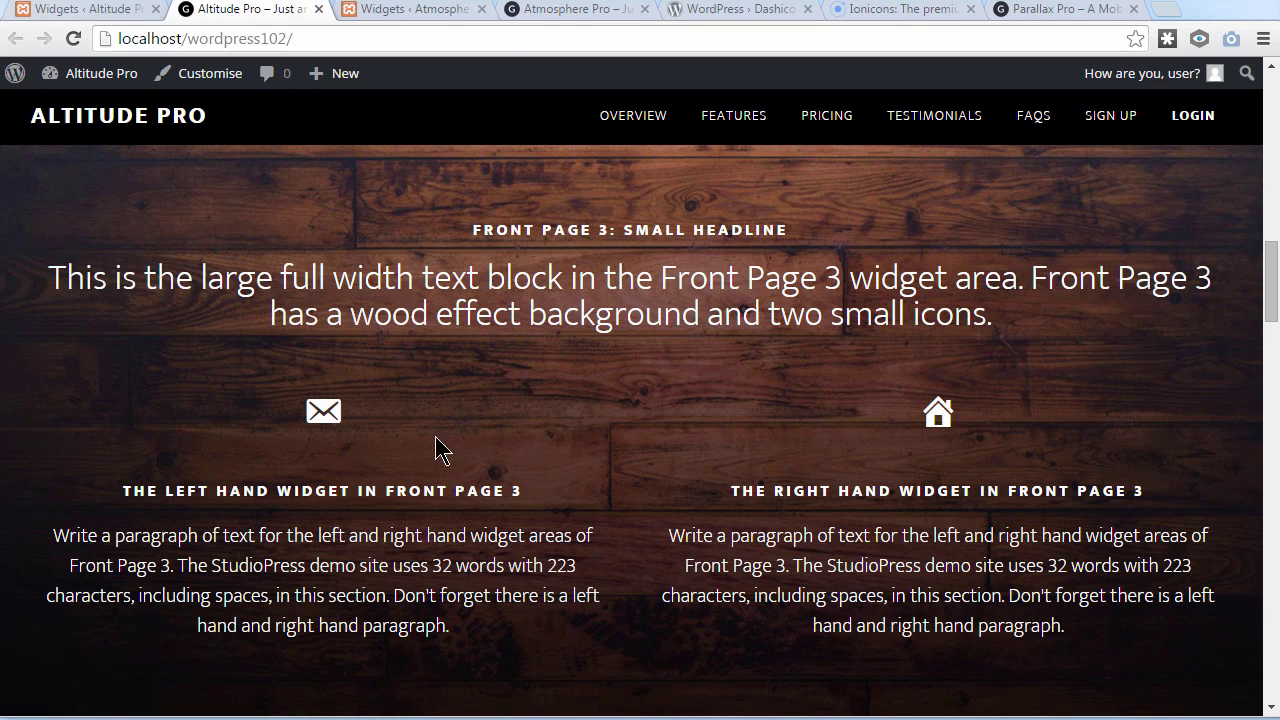
{"action": "left_click", "coordinate": [735, 12]}
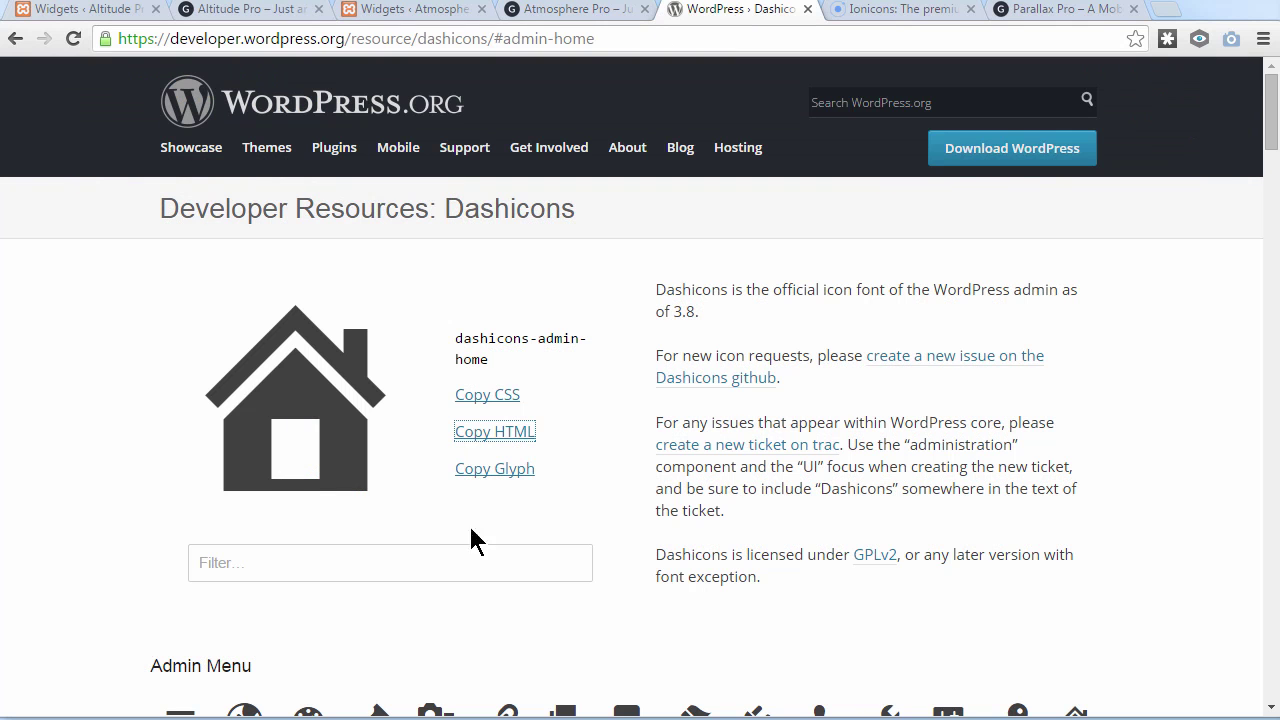
{"action": "mouse_move", "coordinate": [1271, 124]}
{"action": "left_mouse_down"}
{"action": "mouse_move", "coordinate": [1275, 199]}
{"action": "mouse_move", "coordinate": [1273, 118]}
{"action": "left_mouse_up"}
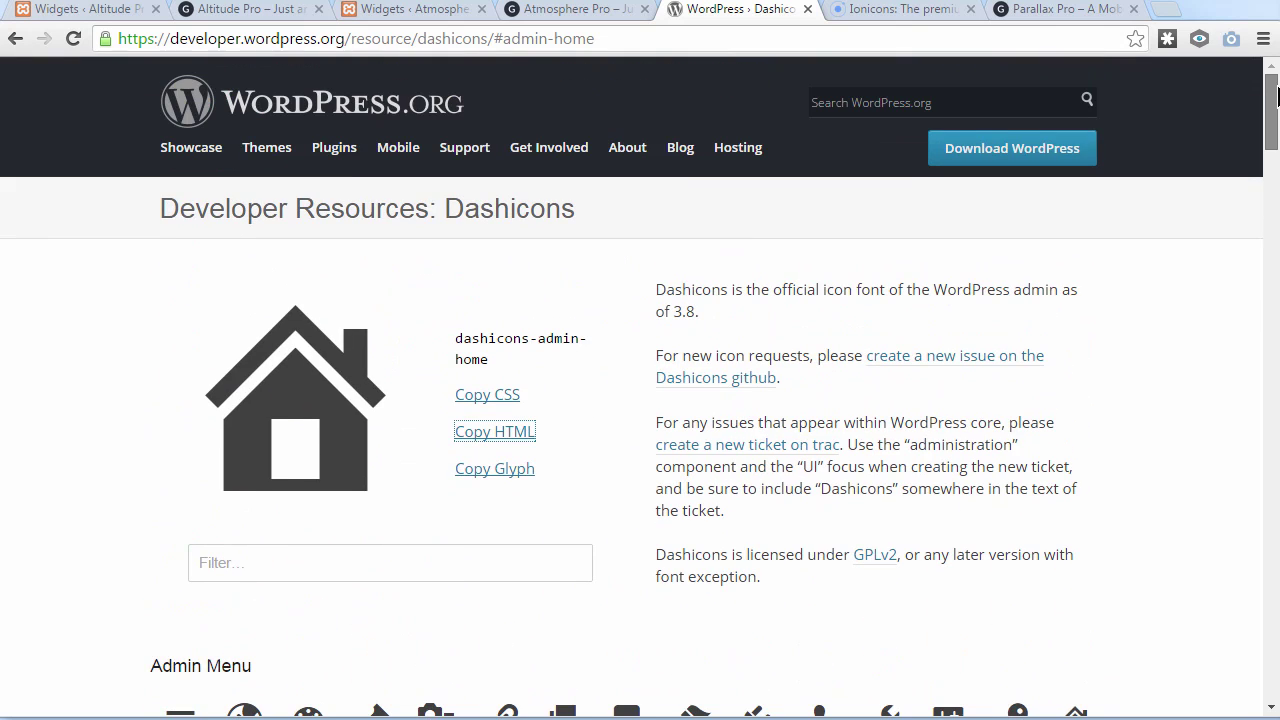
{"action": "left_click", "coordinate": [124, 12]}
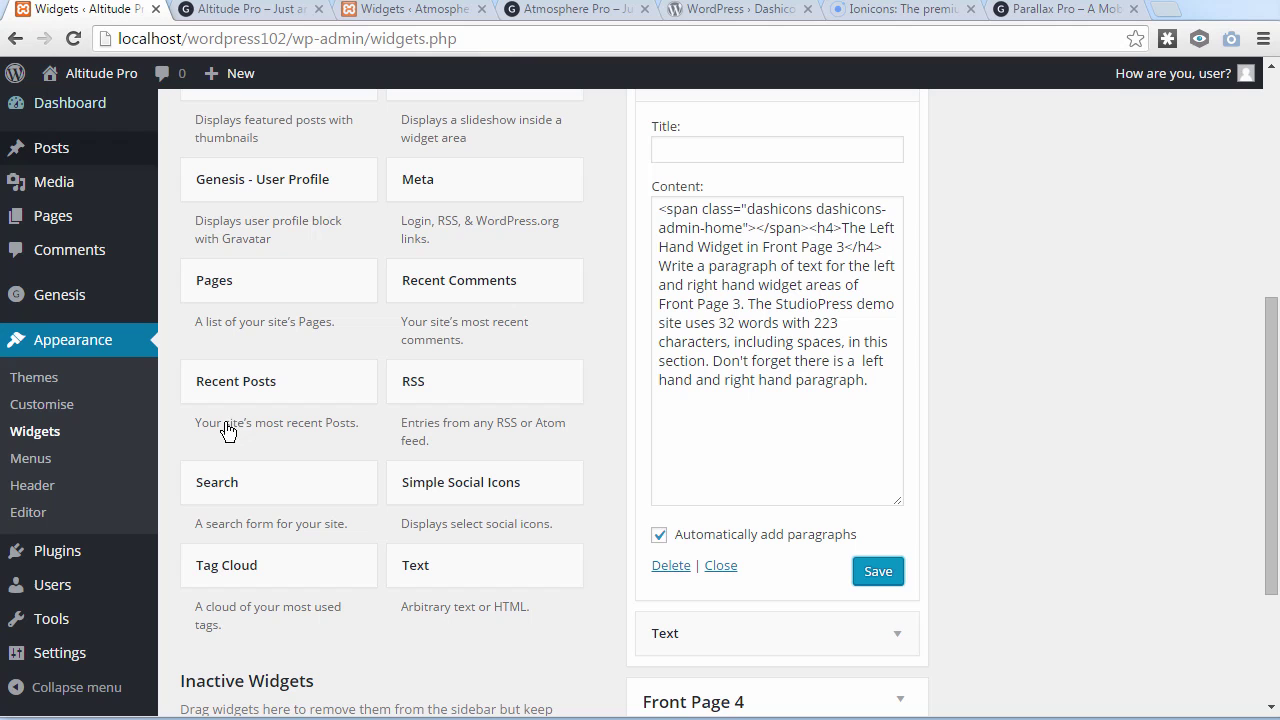
{"action": "left_click", "coordinate": [876, 572]}
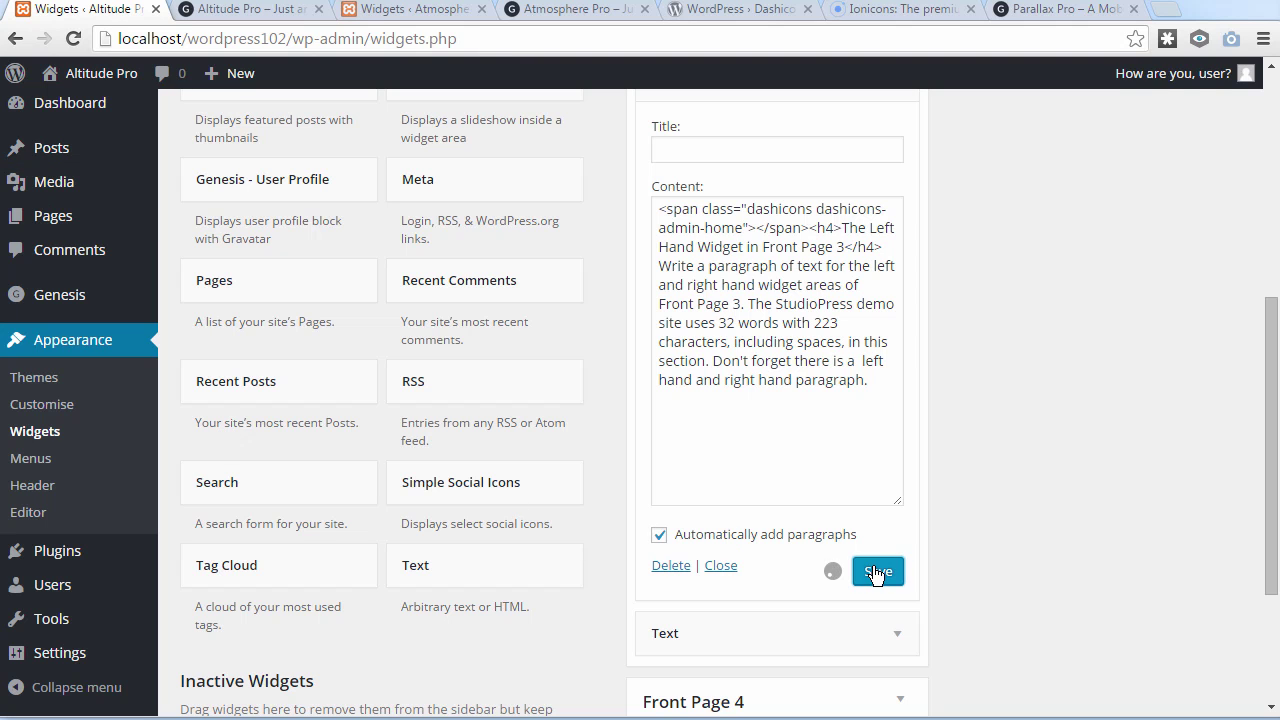
{"action": "left_click", "coordinate": [247, 16]}
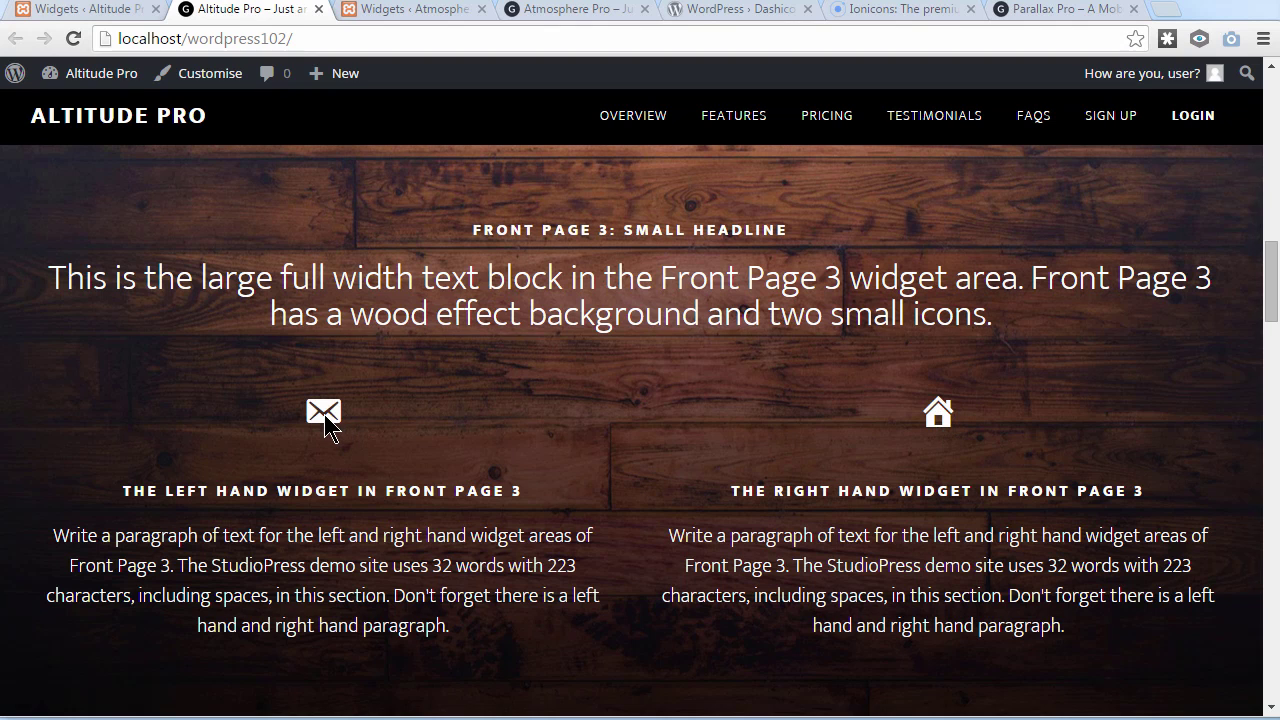
{"action": "left_click", "coordinate": [72, 40]}
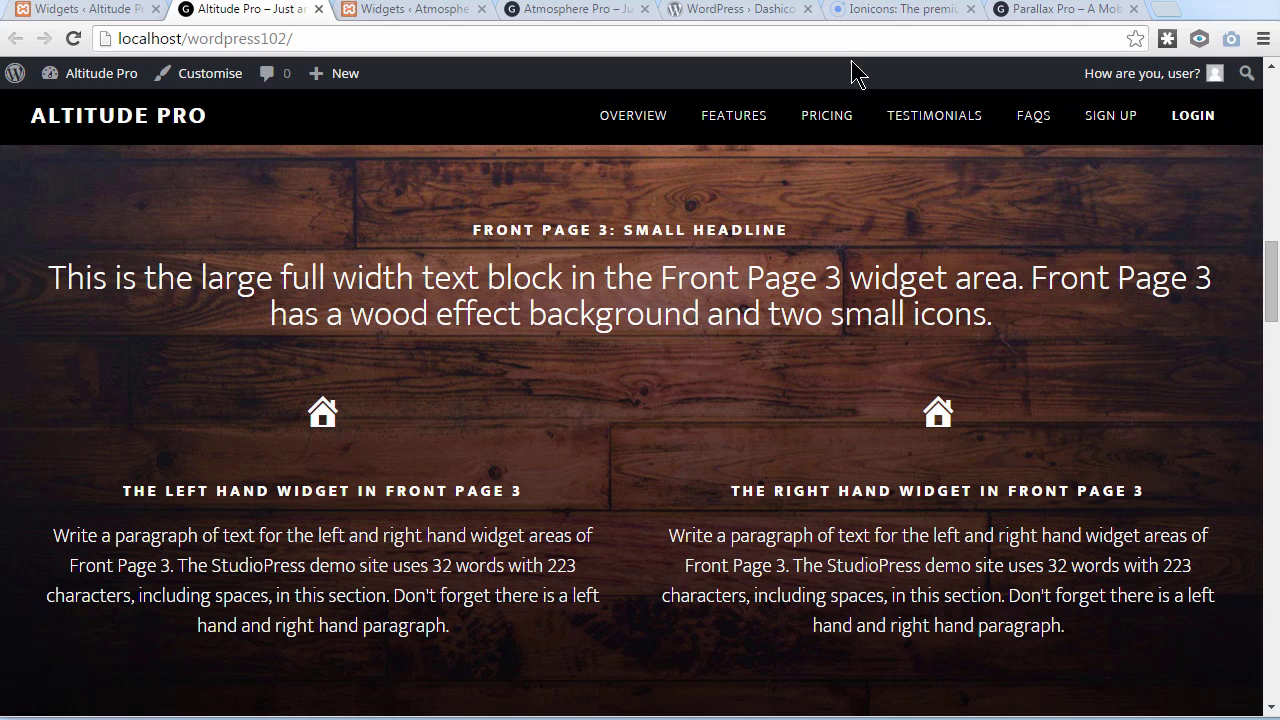
- Browse the icons on ionicons.com and copy the class name ion-backspace
{"action": "key", "text": "ctrl+4"}
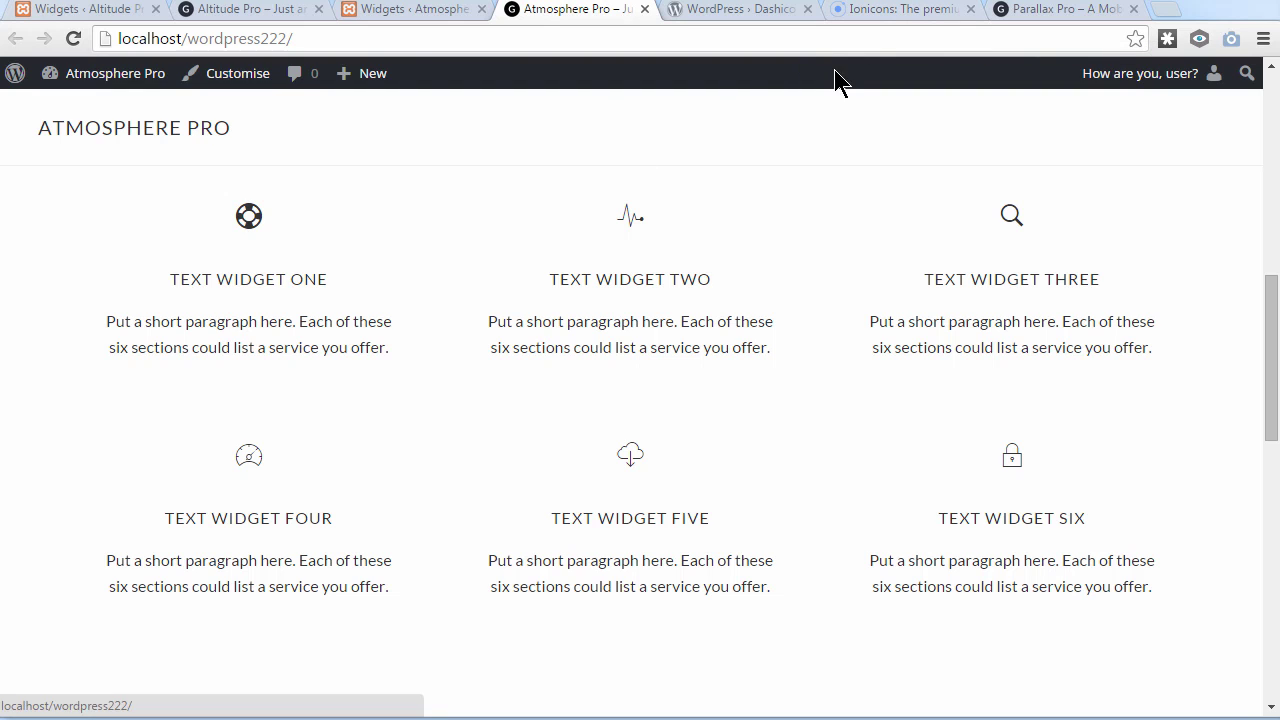
{"action": "left_click", "coordinate": [911, 14]}
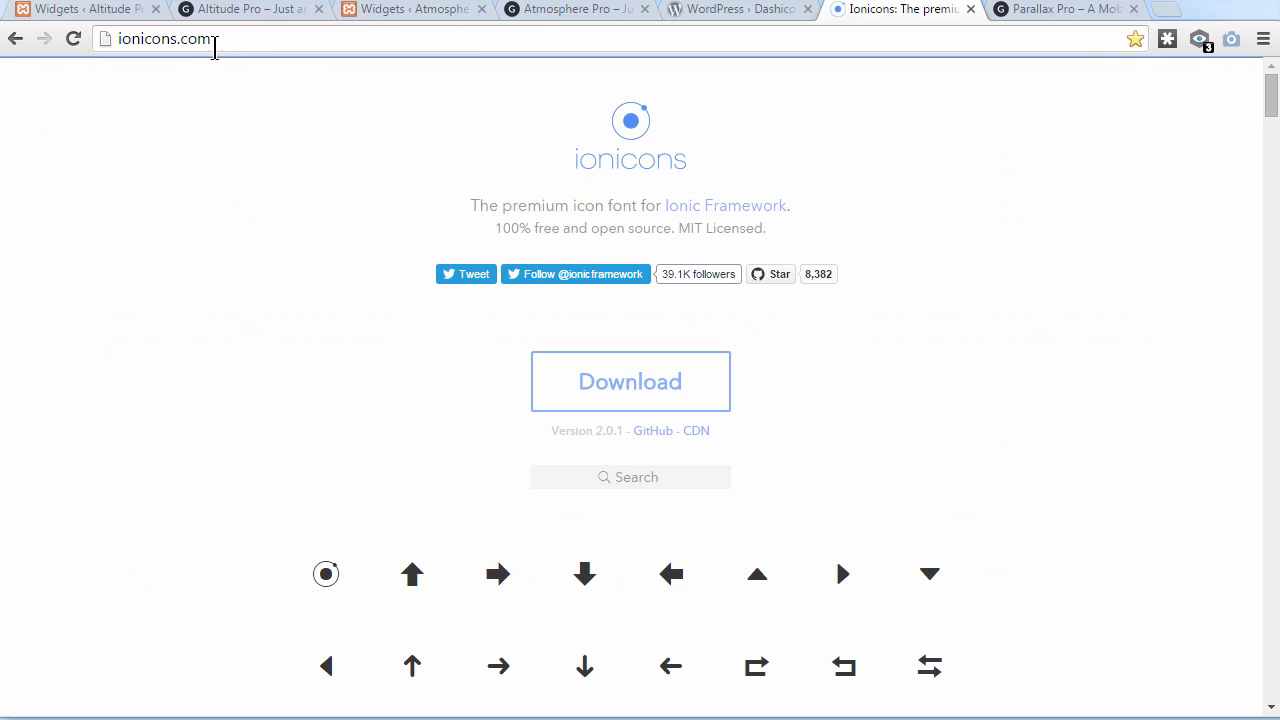
{"action": "left_click_drag", "start_coordinate": [114, 38], "coordinate": [283, 40]}
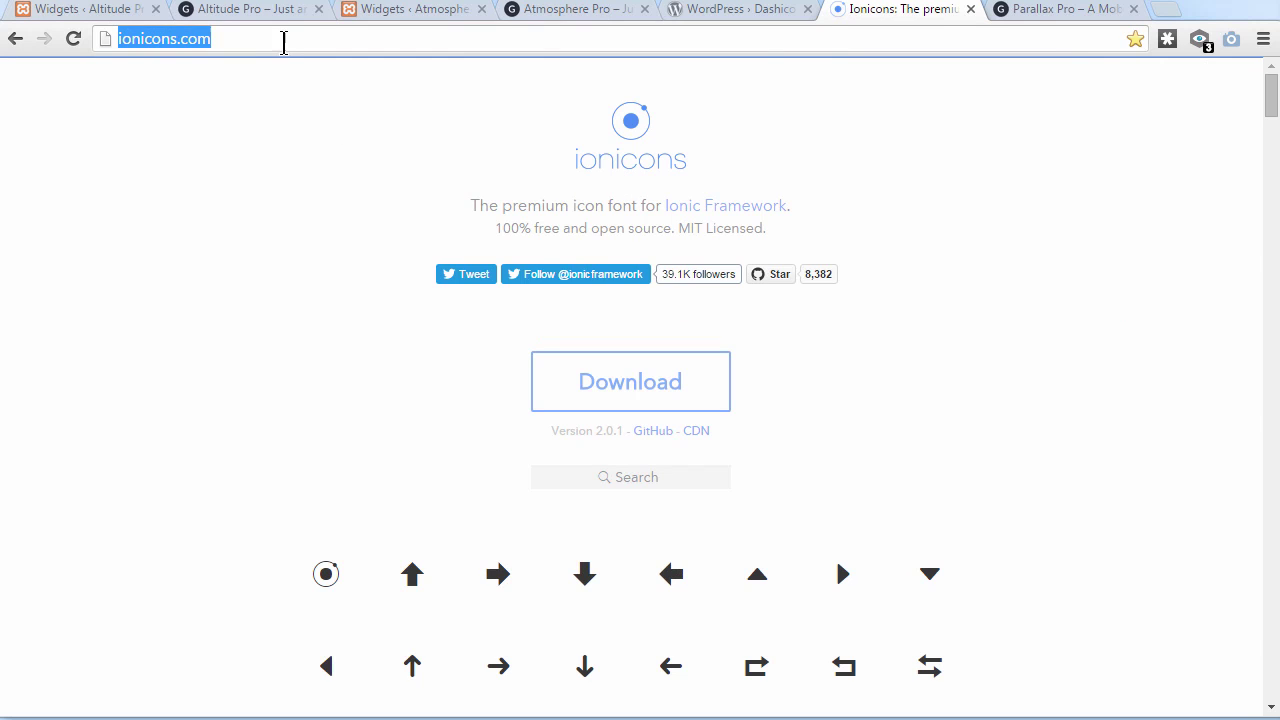
{"action": "left_click", "coordinate": [276, 191]}
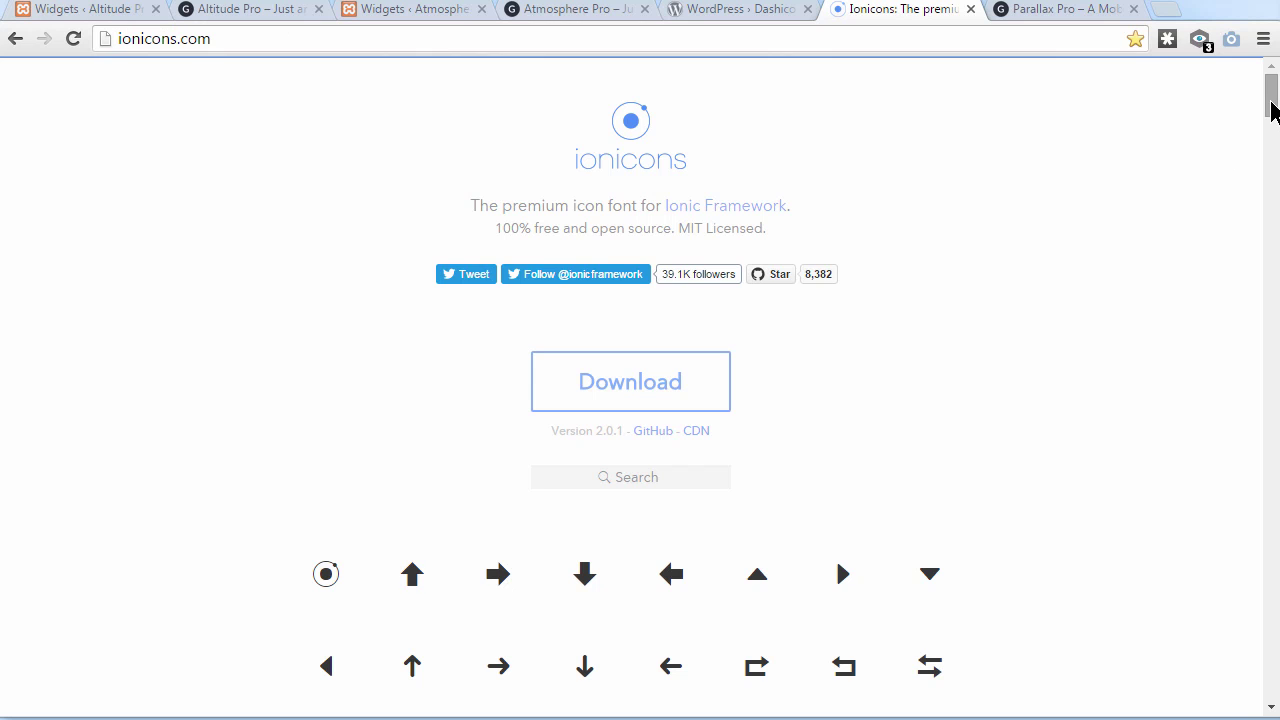
{"action": "left_click_drag", "start_coordinate": [1275, 113], "coordinate": [1275, 158]}
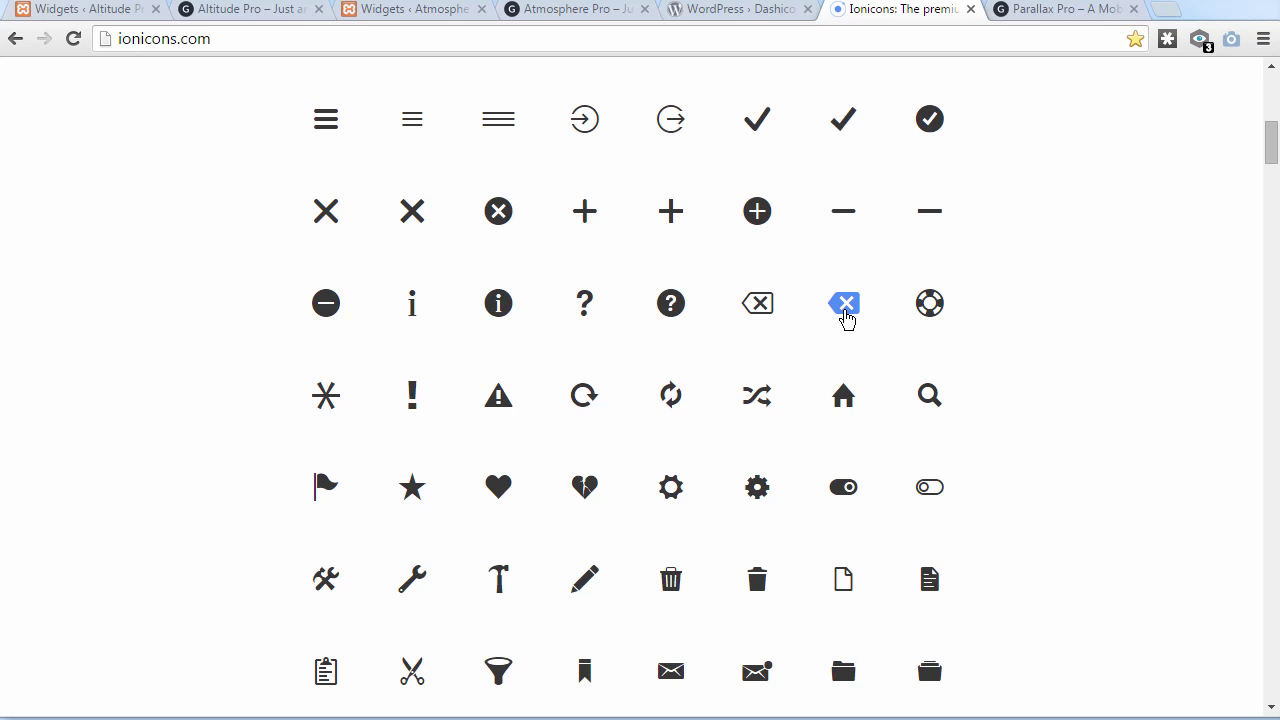
{"action": "mouse_move", "coordinate": [846, 318]}
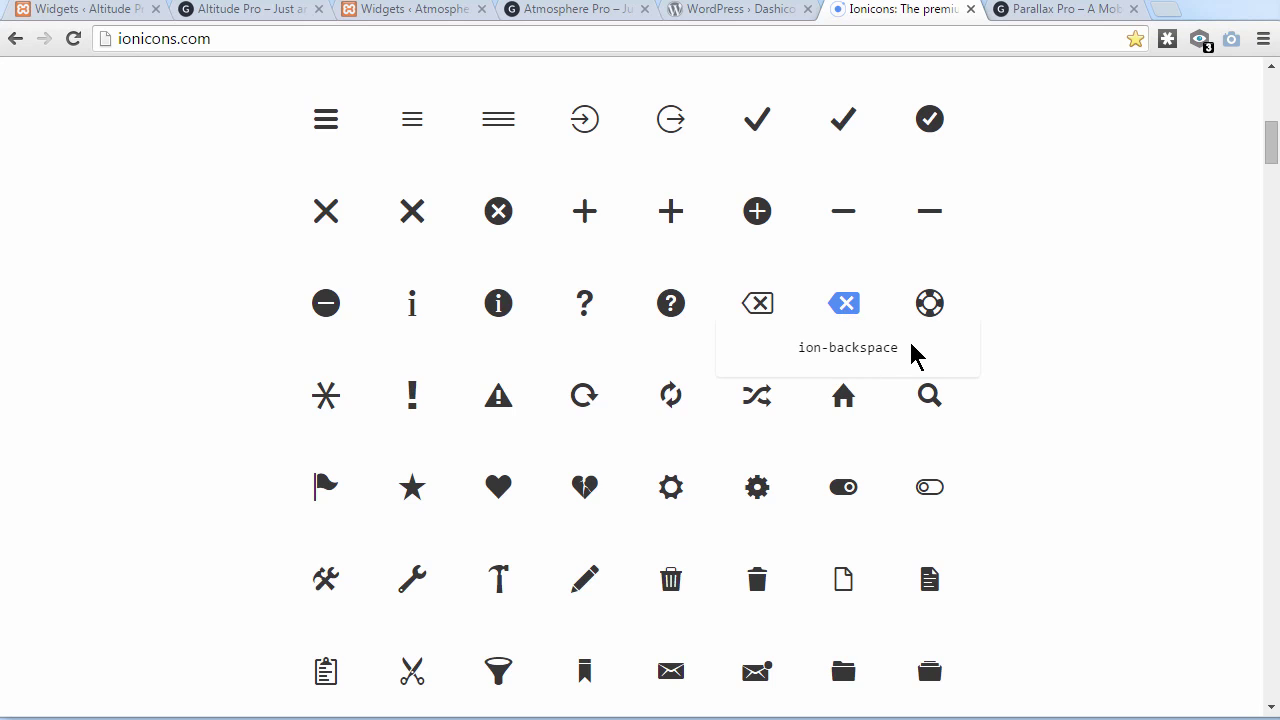
{"action": "left_click_drag", "start_coordinate": [899, 348], "coordinate": [796, 347]}
{"action": "key", "text": "ctrl+c"}
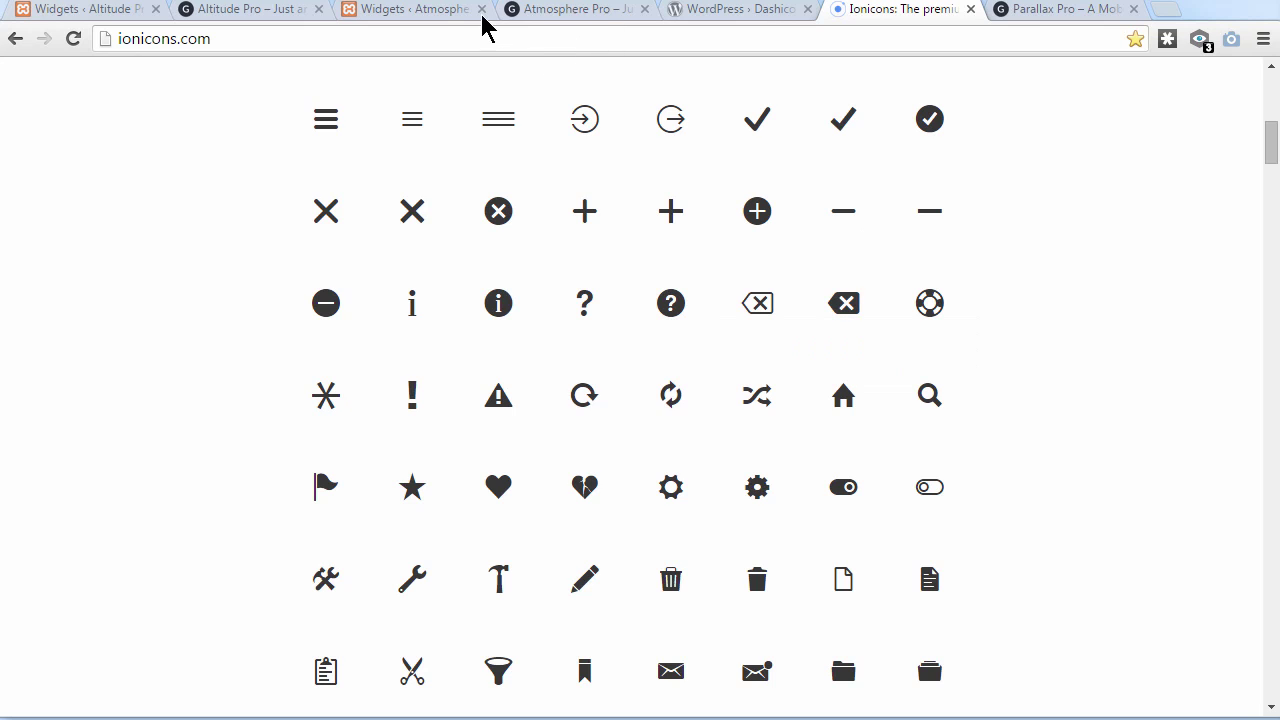
- Change the icon class of Text Widget One in Atmosphere Pro's Front Page 2 to ion-backspace, save it and reload the front page
{"action": "left_click", "coordinate": [433, 14]}
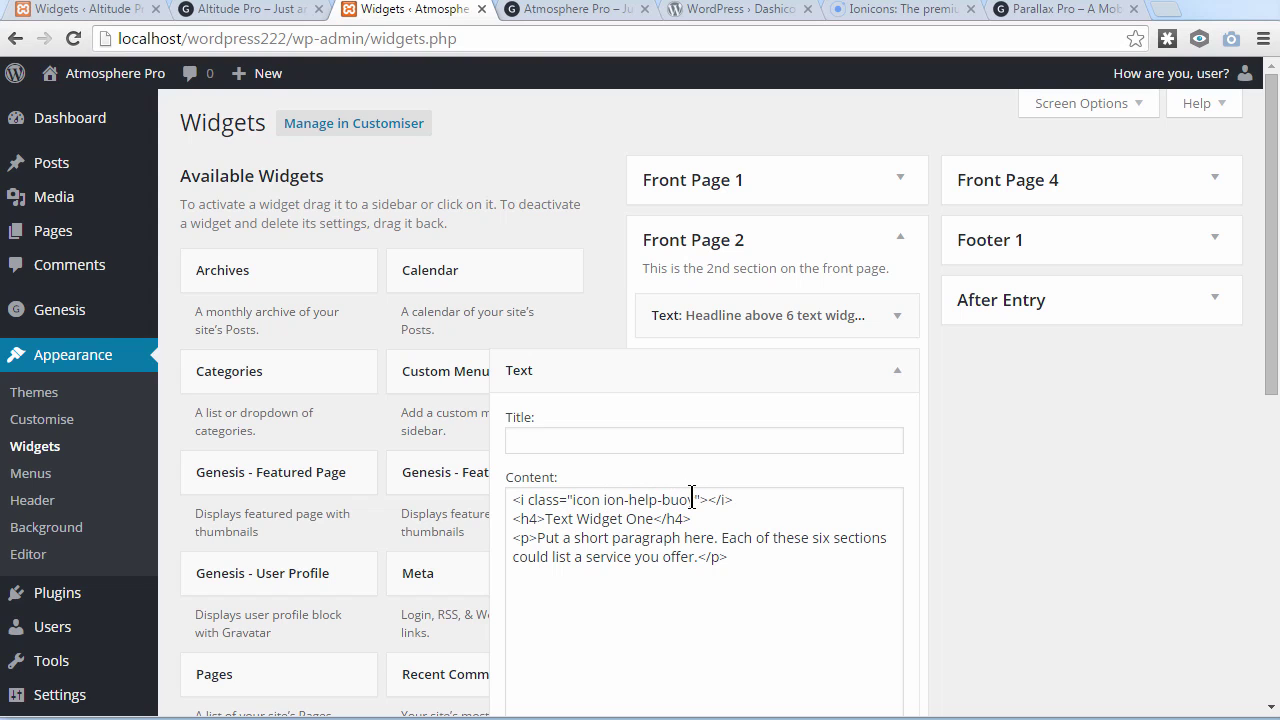
{"action": "left_click_drag", "start_coordinate": [694, 499], "coordinate": [603, 500]}
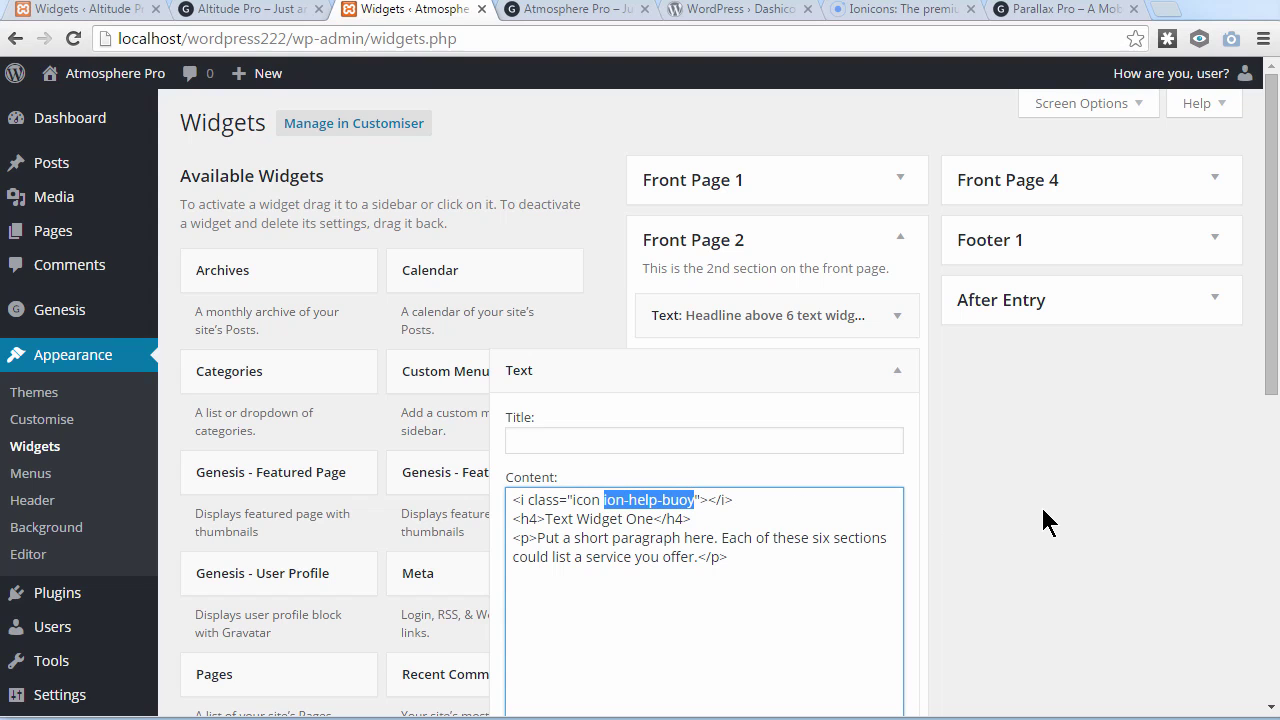
{"action": "key", "text": "BackSpace"}
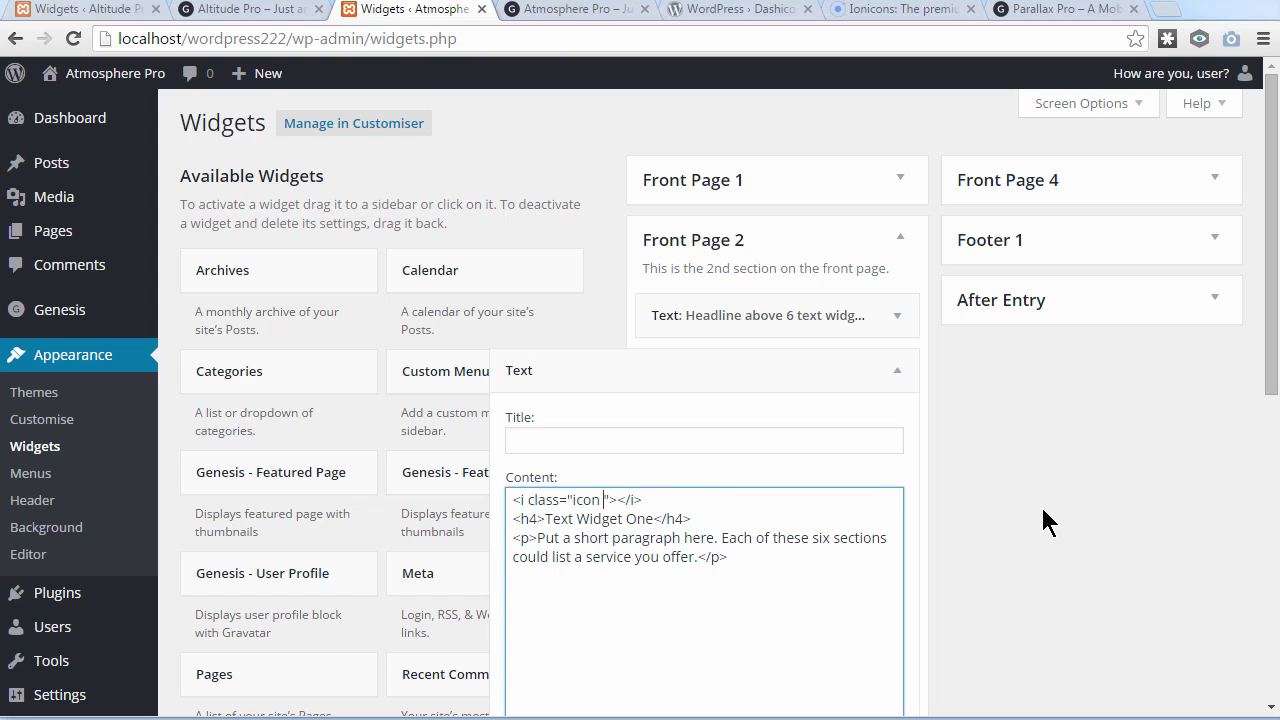
{"action": "key", "text": "ctrl+v"}
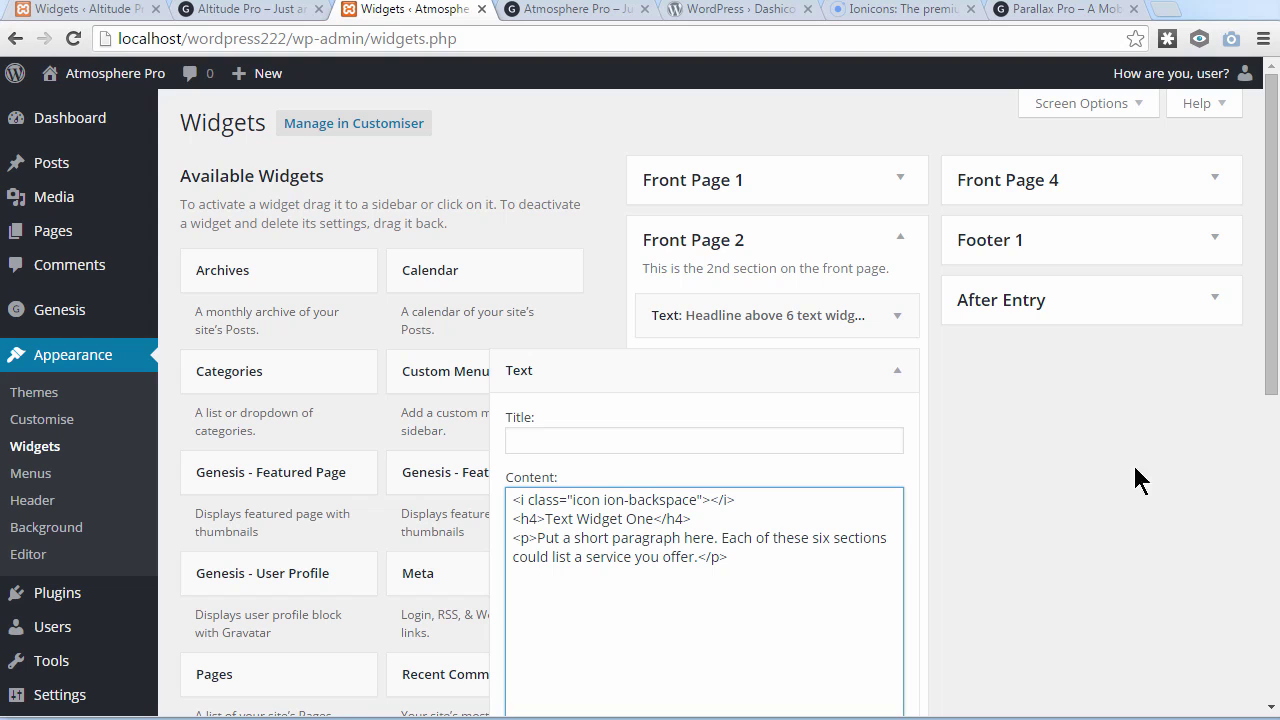
{"action": "left_click_drag", "start_coordinate": [1270, 300], "coordinate": [1272, 444]}
{"action": "left_click", "coordinate": [877, 582]}
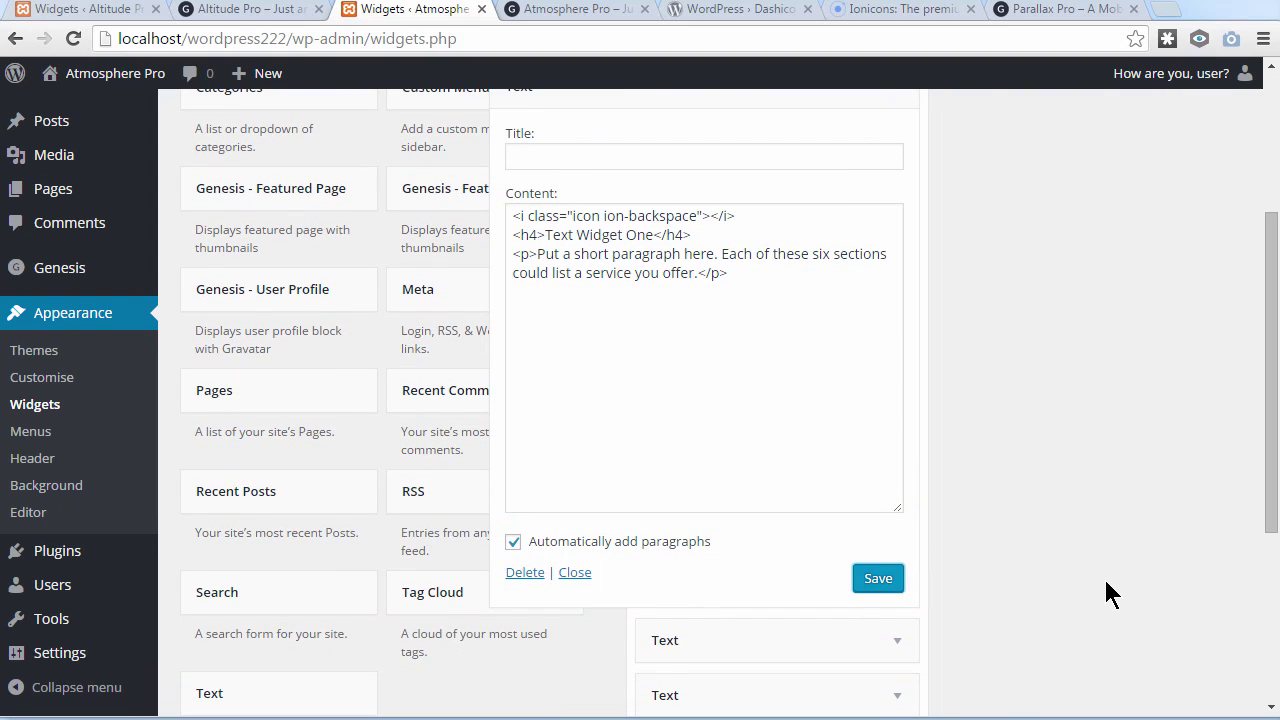
{"action": "left_click", "coordinate": [570, 10]}
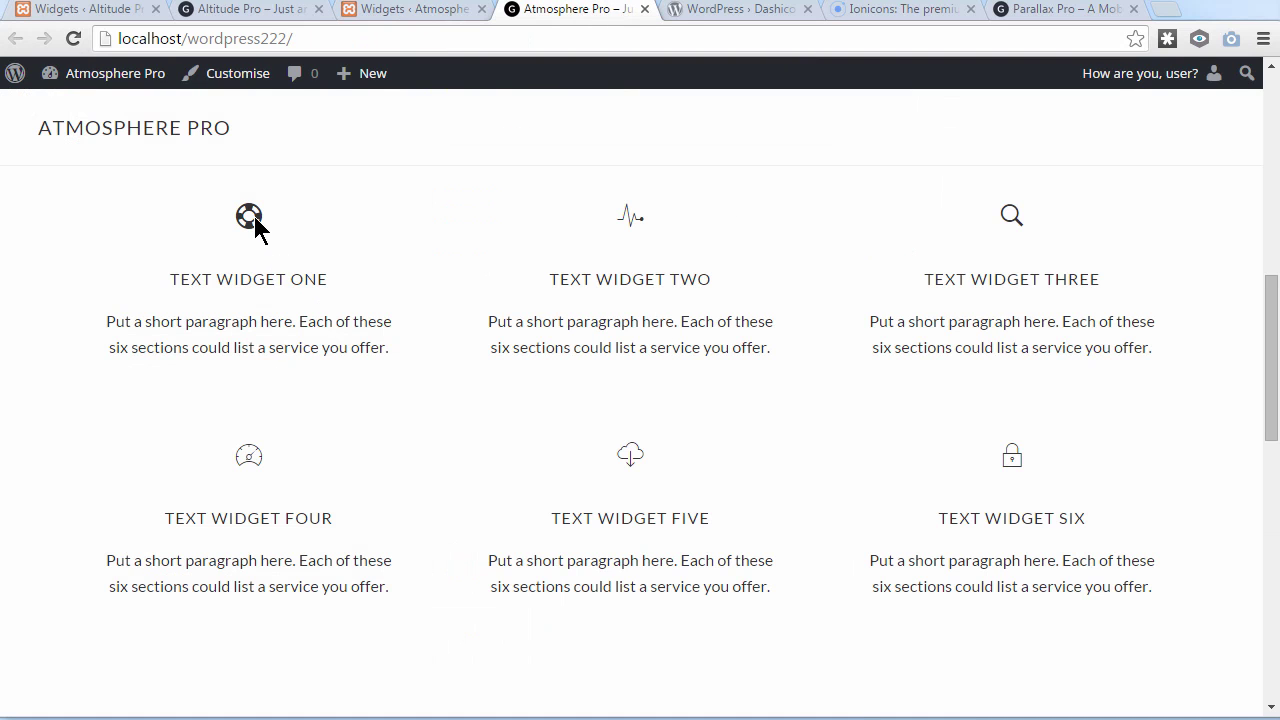
{"action": "left_click", "coordinate": [73, 38]}
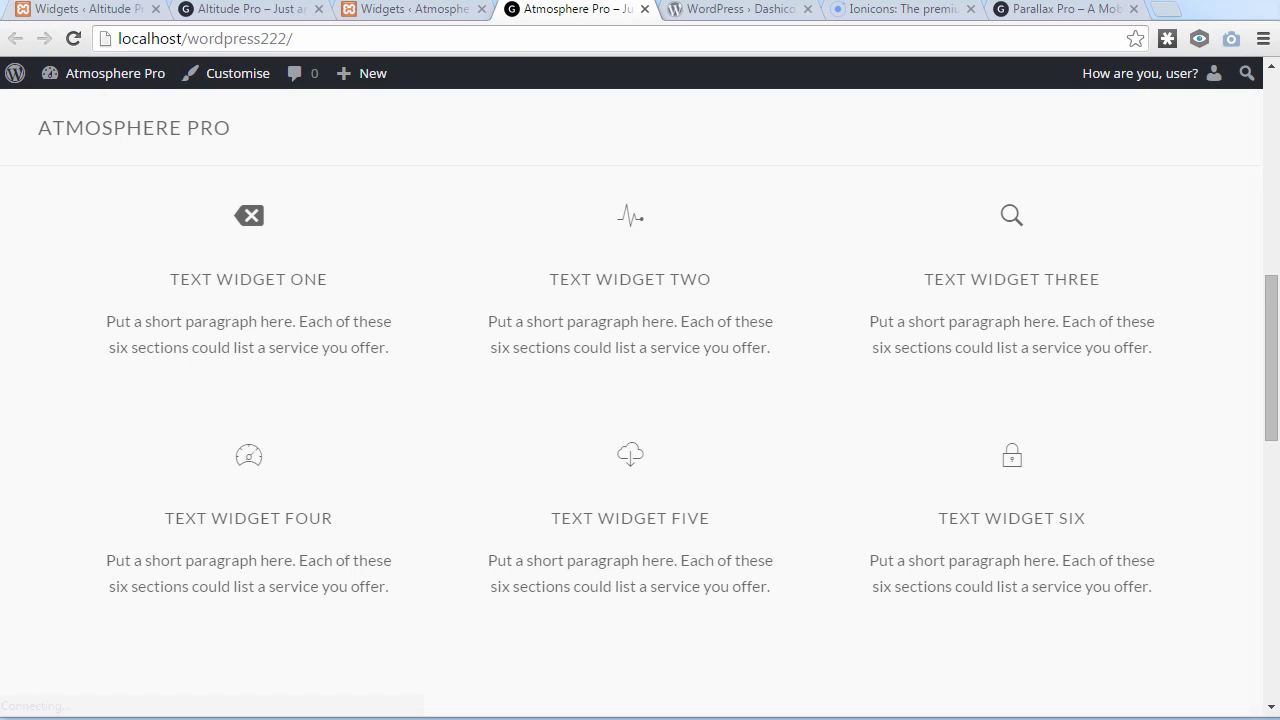